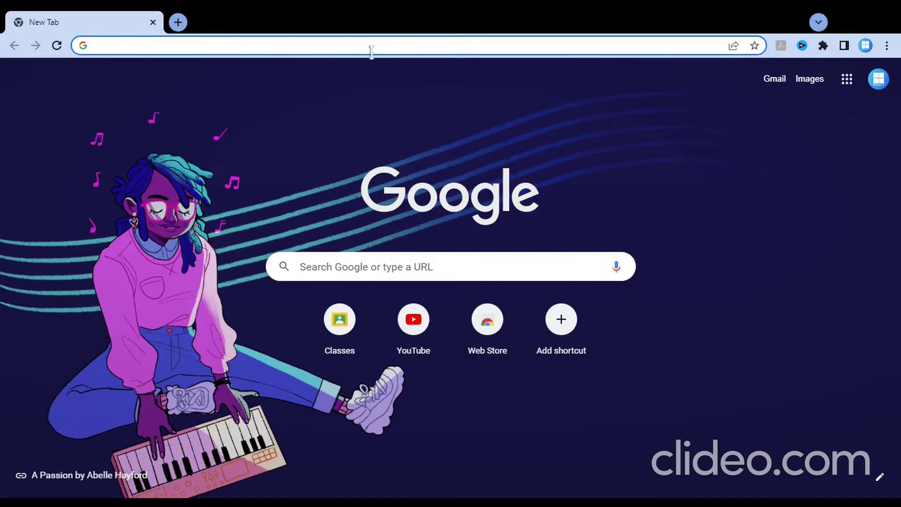
Open screenapp.io, start its online screen recorder and dismiss the warning recommending entire-screen recording.
text(reenapp.io)
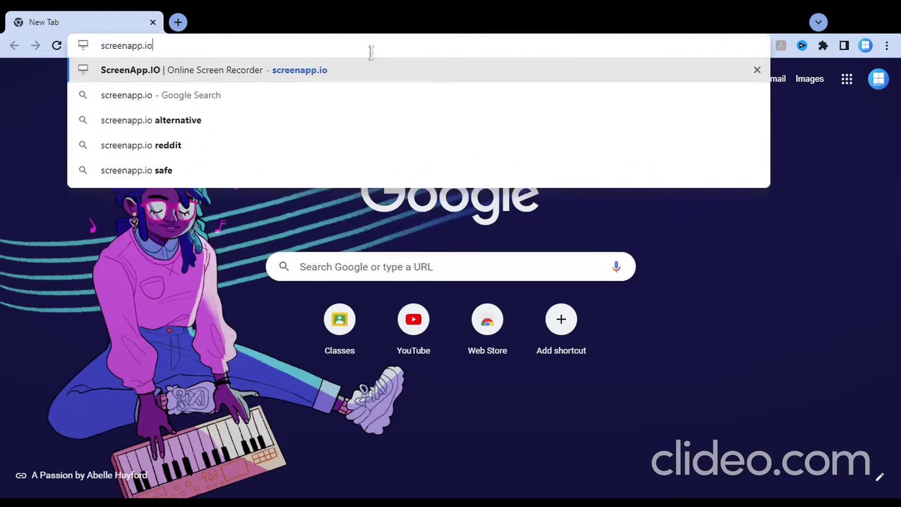
key(Return)
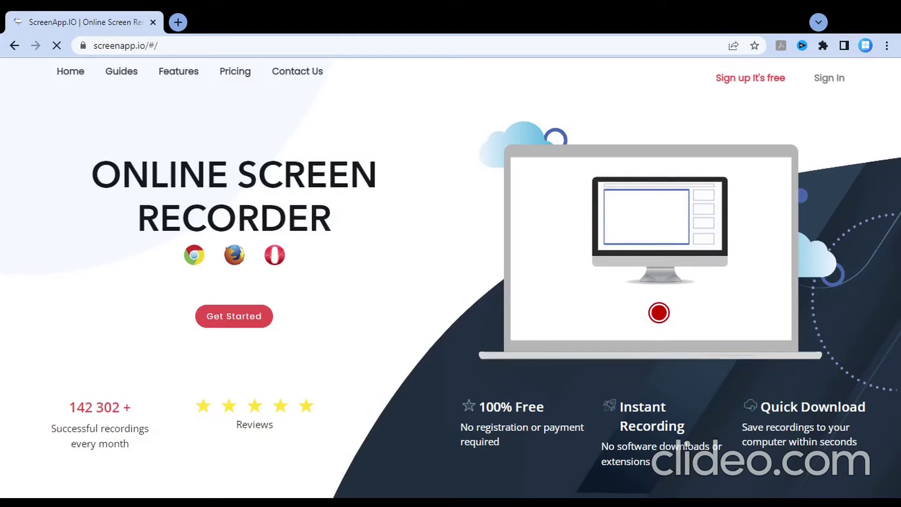
click(372, 50)
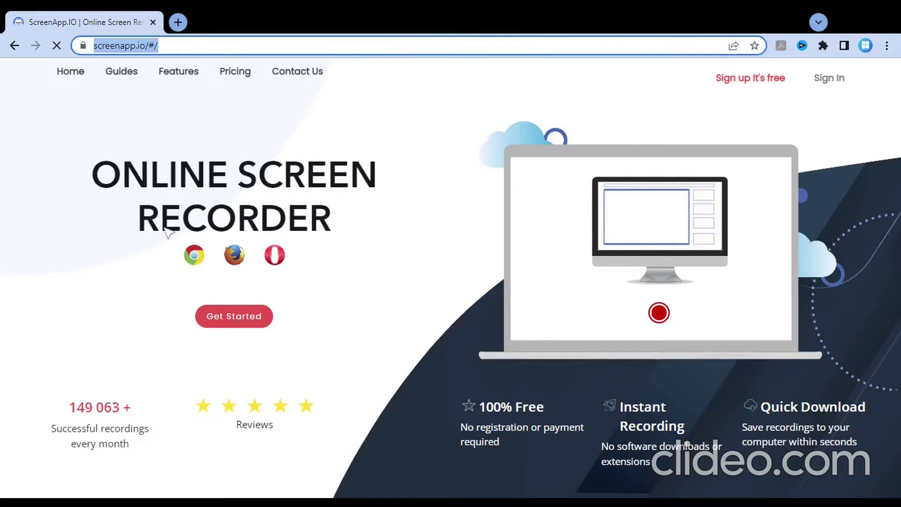
click(180, 217)
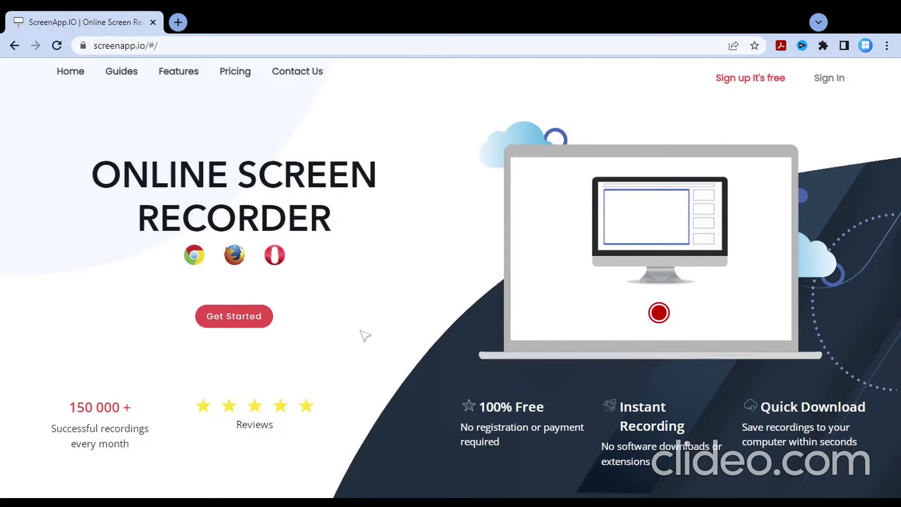
click(239, 318)
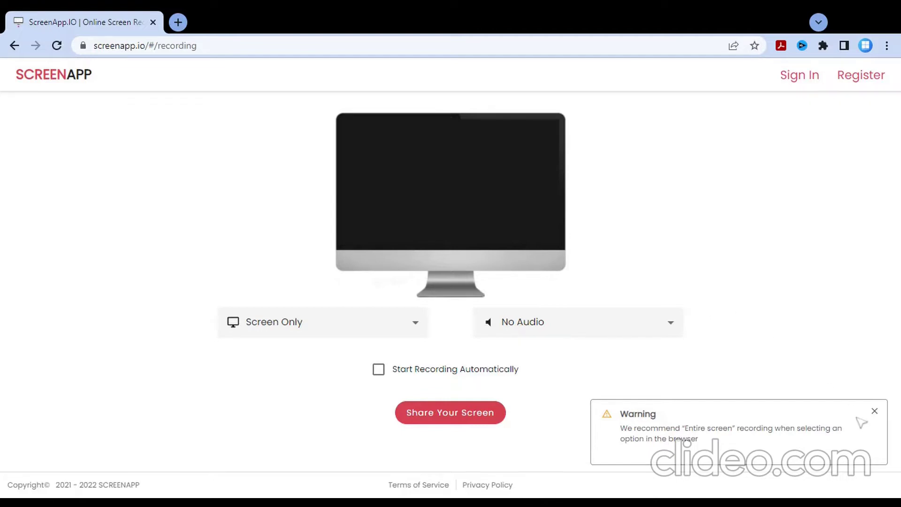
click(873, 412)
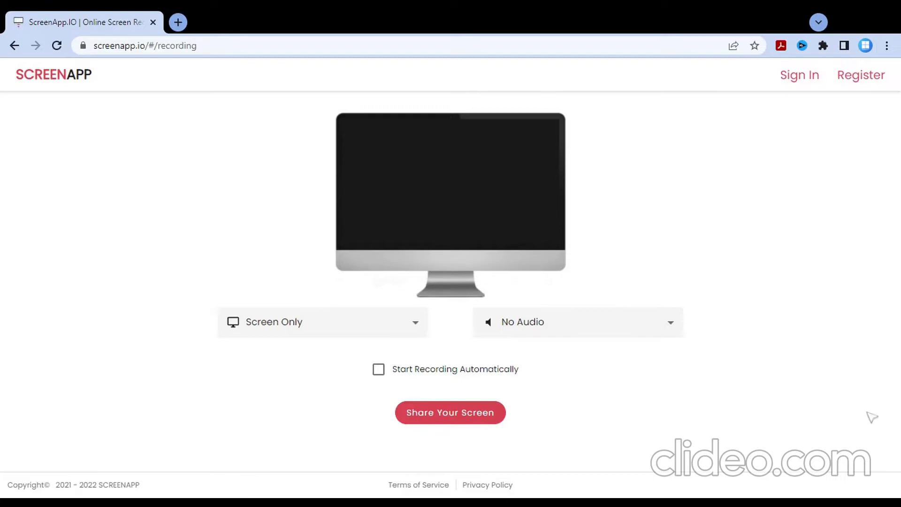
Set the recording's audio source to Microphone Audio, keeping Screen Only as the video source.
click(614, 337)
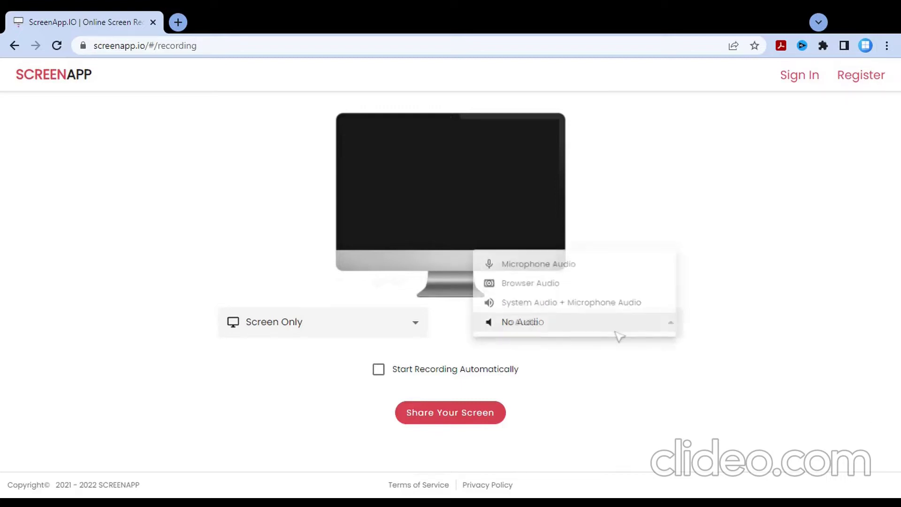
click(615, 329)
click(620, 330)
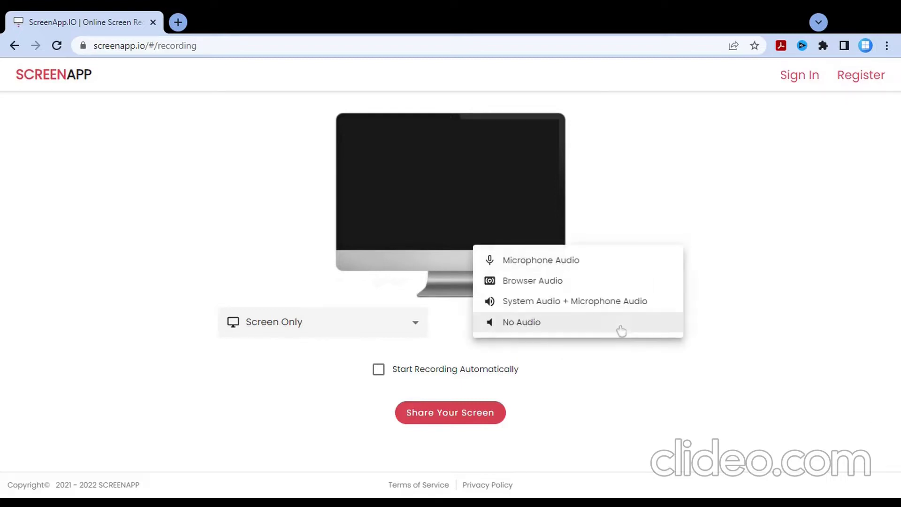
click(636, 263)
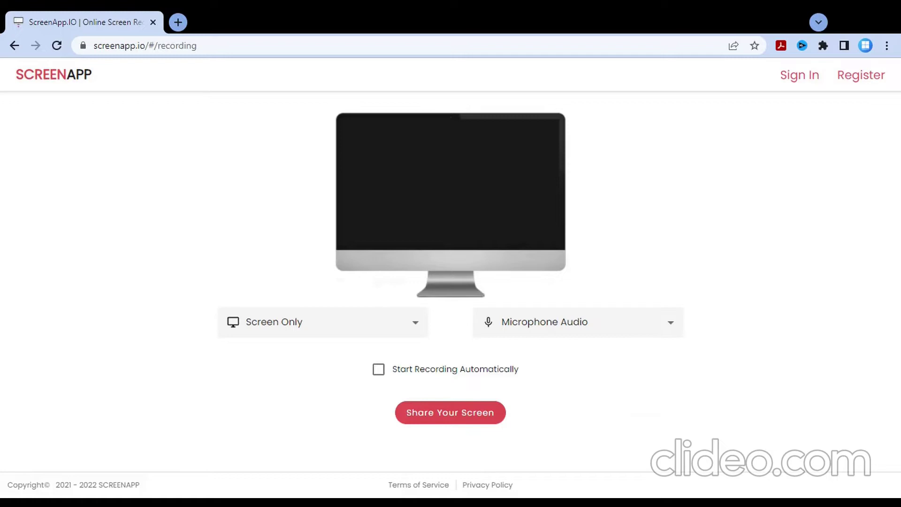
click(550, 323)
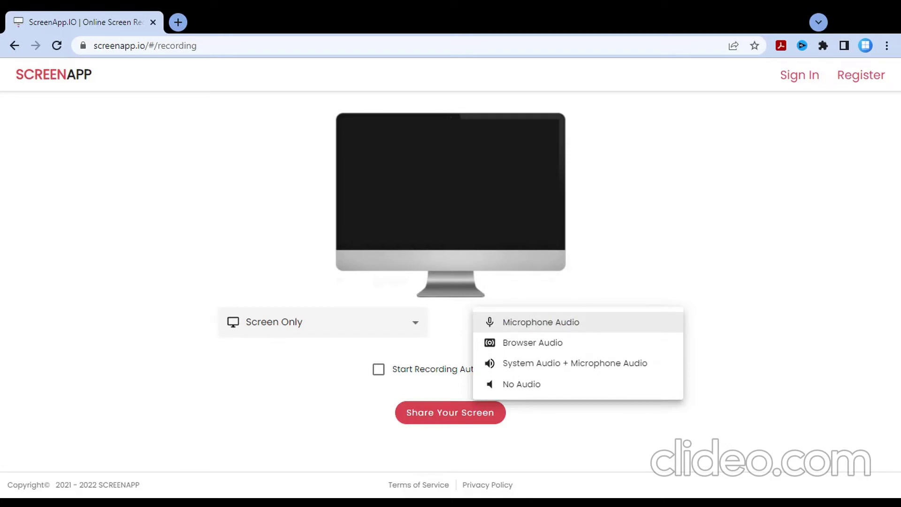
click(643, 285)
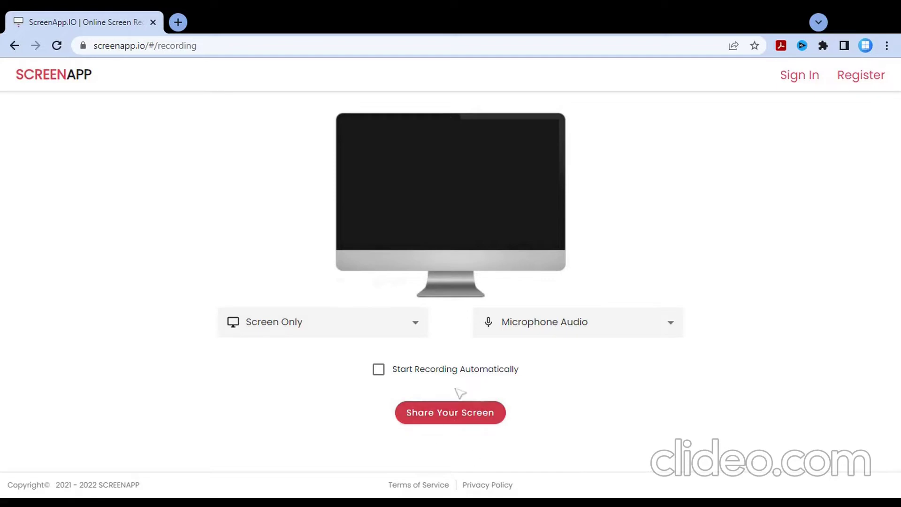
View ScreenApp's options for sharing the entire screen, a window or a Chrome tab, and cancel sharing.
click(465, 424)
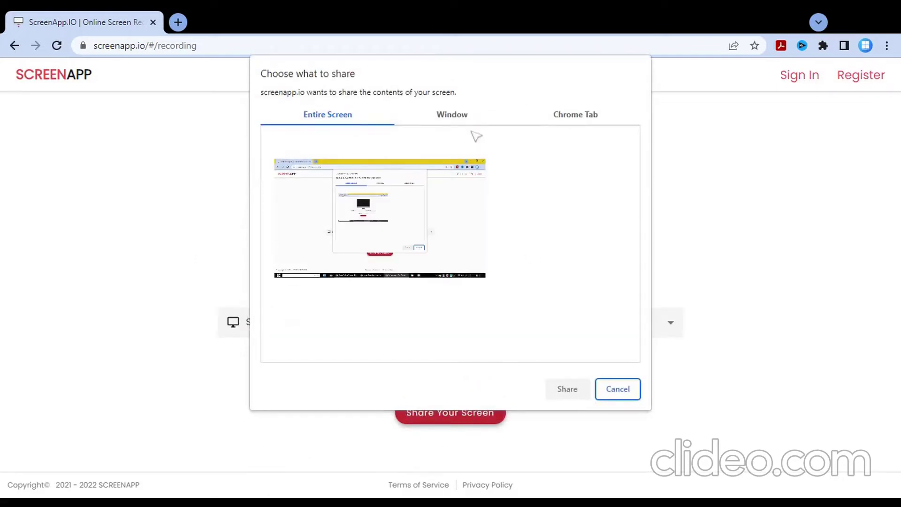
click(632, 390)
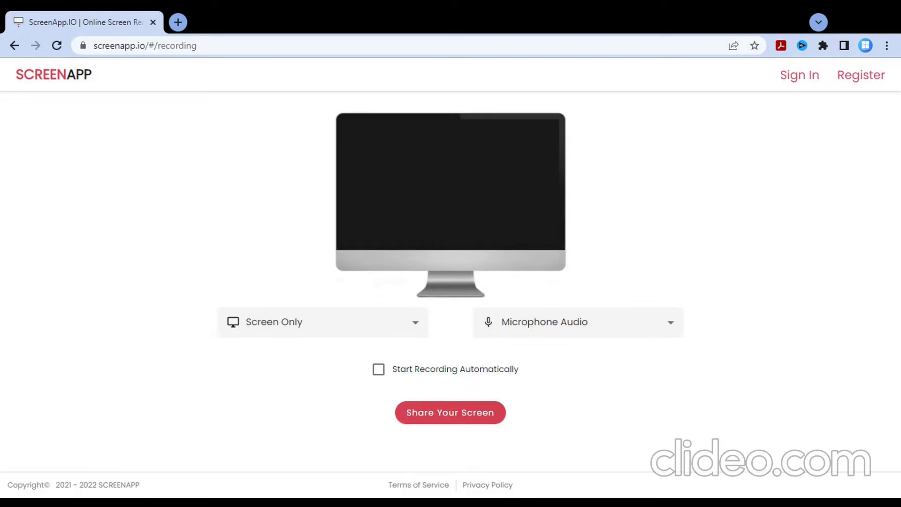
click(458, 373)
click(457, 373)
Search for "screen capture" in a new tab and open the Free Online Screen Recorder result from screencapture.com.
click(178, 22)
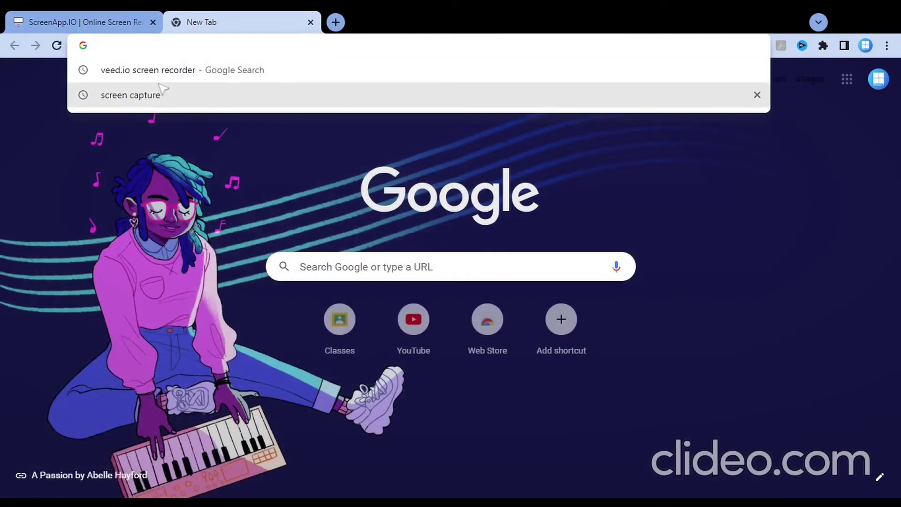
click(157, 91)
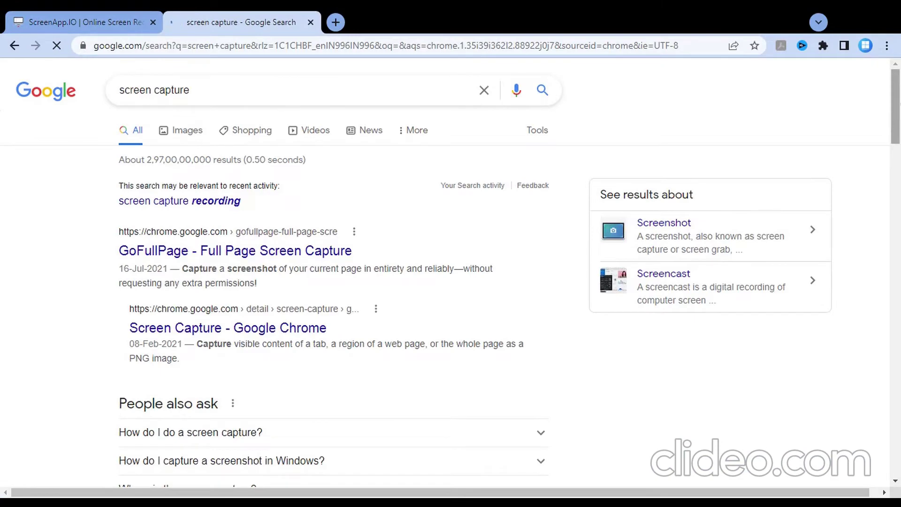
scroll(451, 281, down, 8)
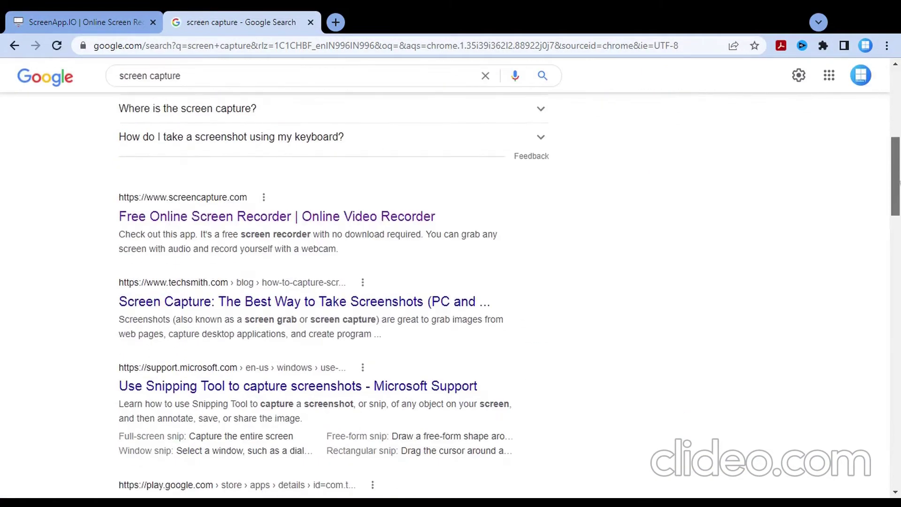
click(398, 211)
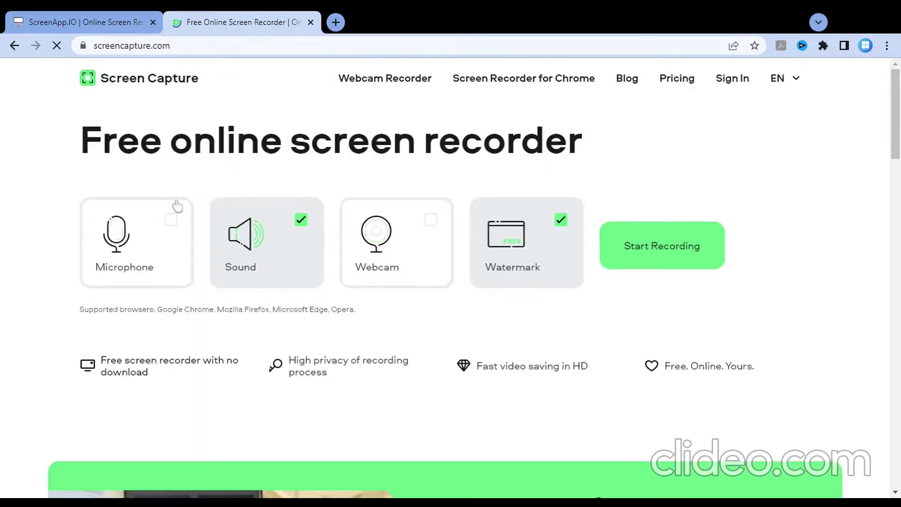
Enable the microphone and disable sound in Screen Capture's recording settings.
click(171, 220)
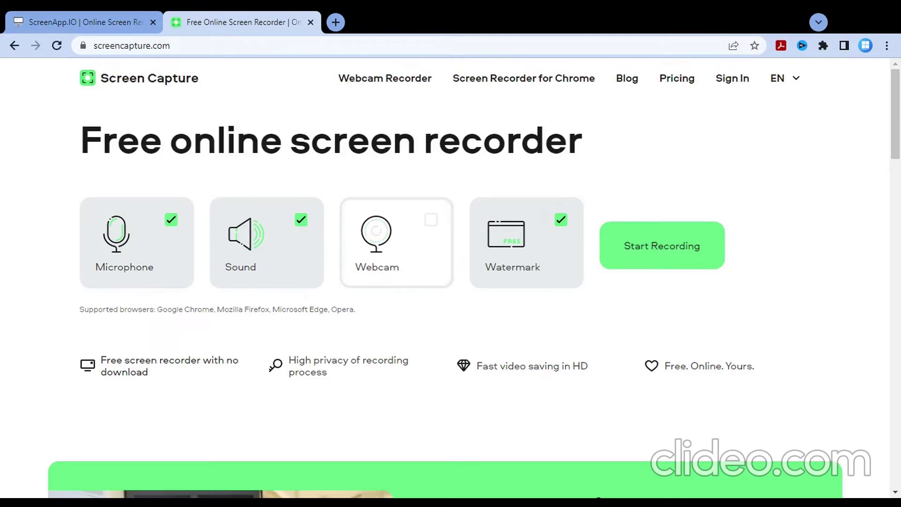
click(302, 221)
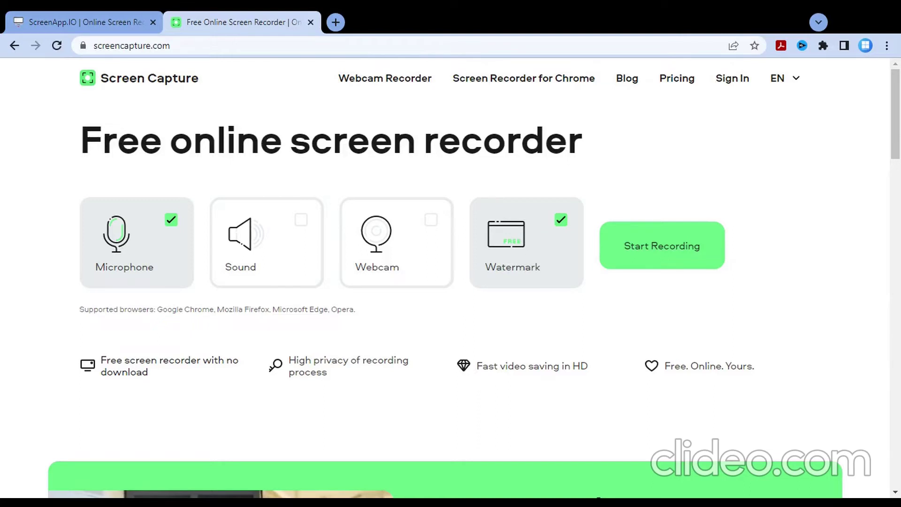
Look at Screen Capture's subscription pricing, then return to view the recording's sharing choices and cancel sharing.
click(680, 80)
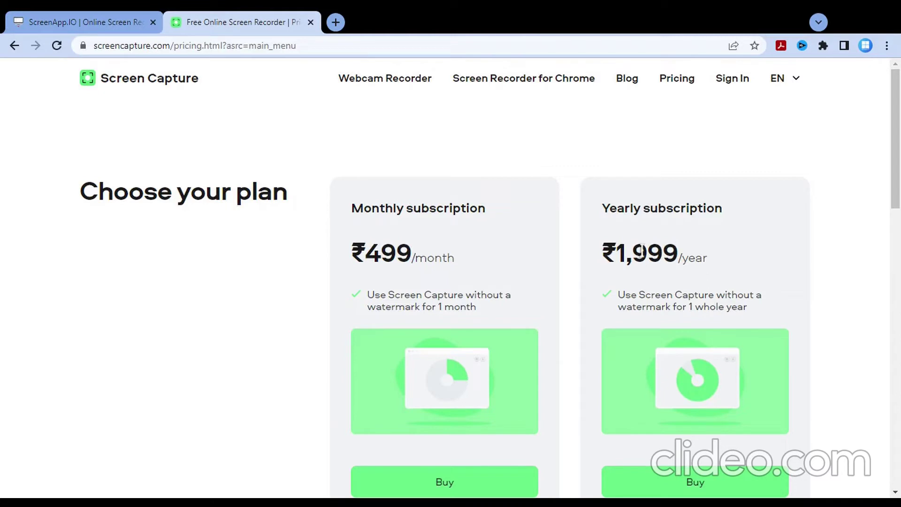
click(16, 46)
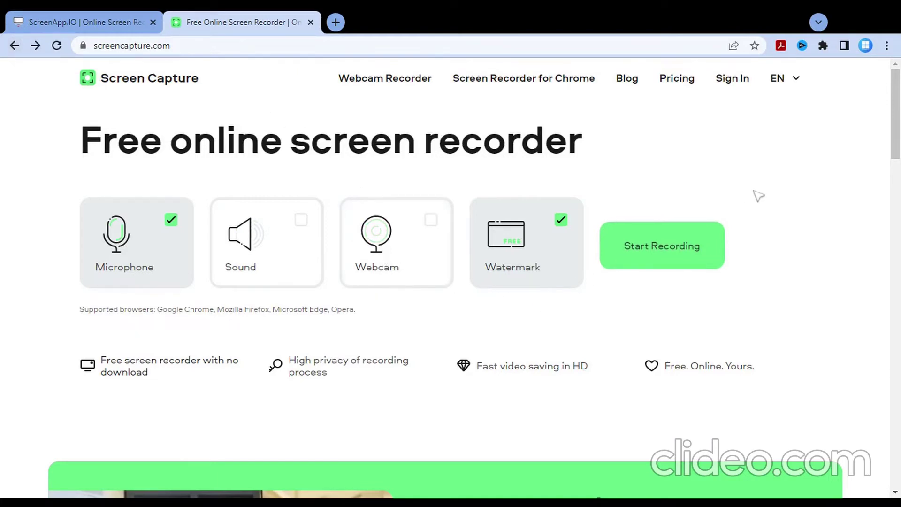
click(661, 245)
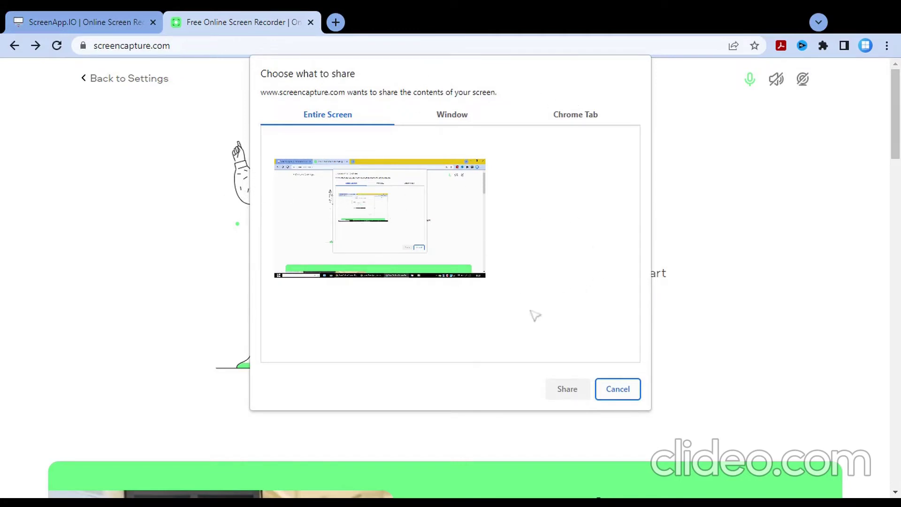
click(624, 389)
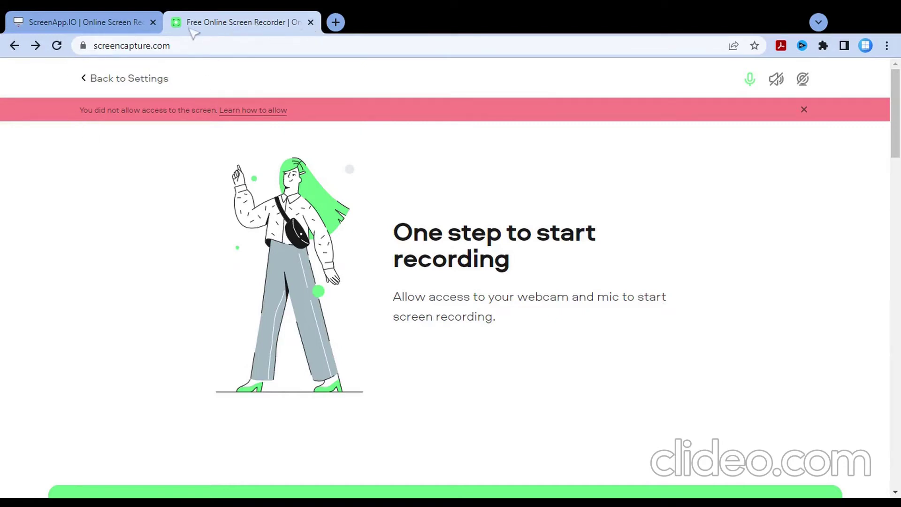
Close the ScreenApp and Screen Capture tabs, leaving a single new tab open.
click(152, 22)
click(177, 22)
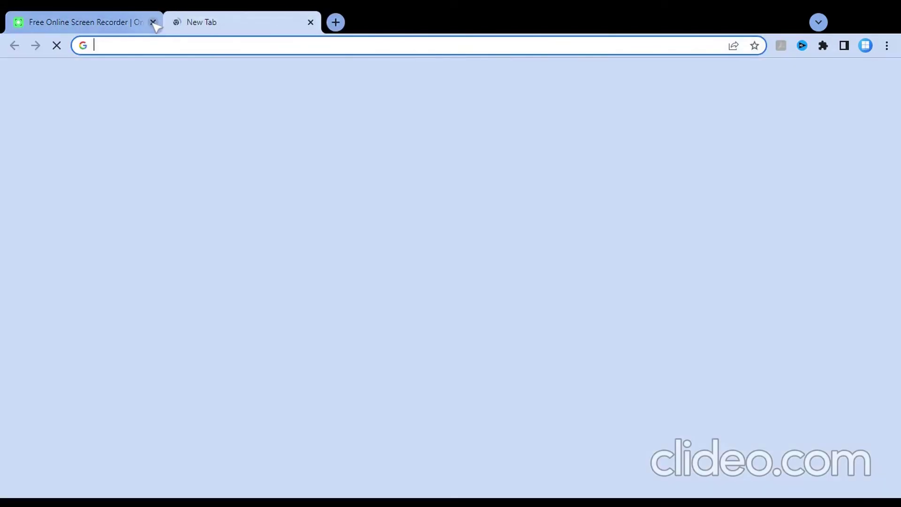
click(153, 22)
Search for "veed.io screen recorder", open VEED's Screen Recorder page and launch the free recorder.
text(v)
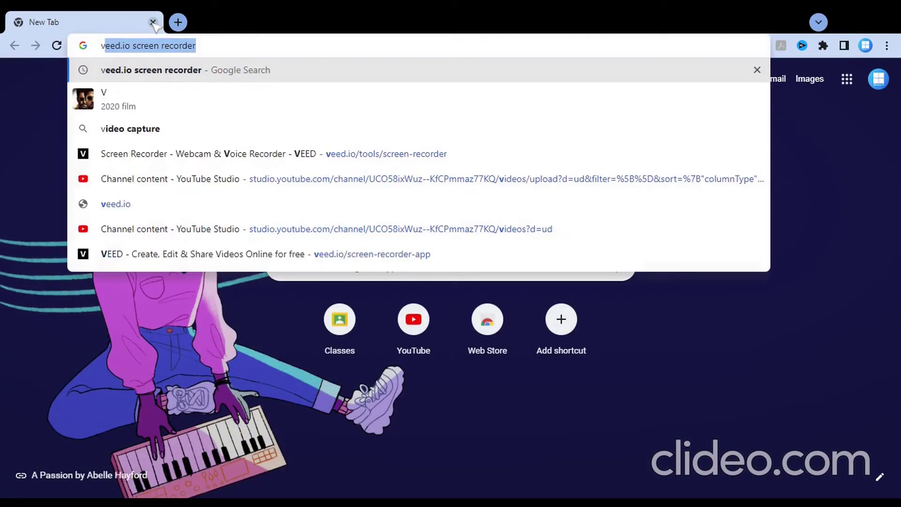
key(Return)
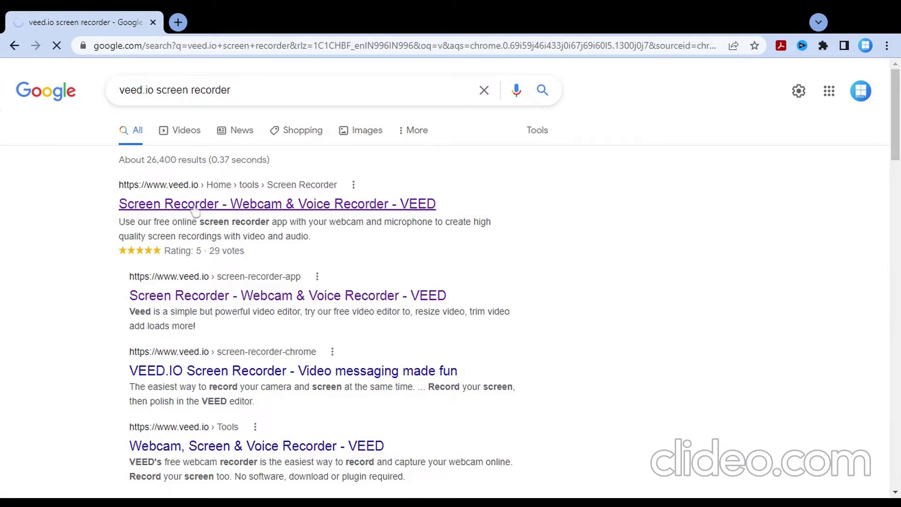
click(195, 207)
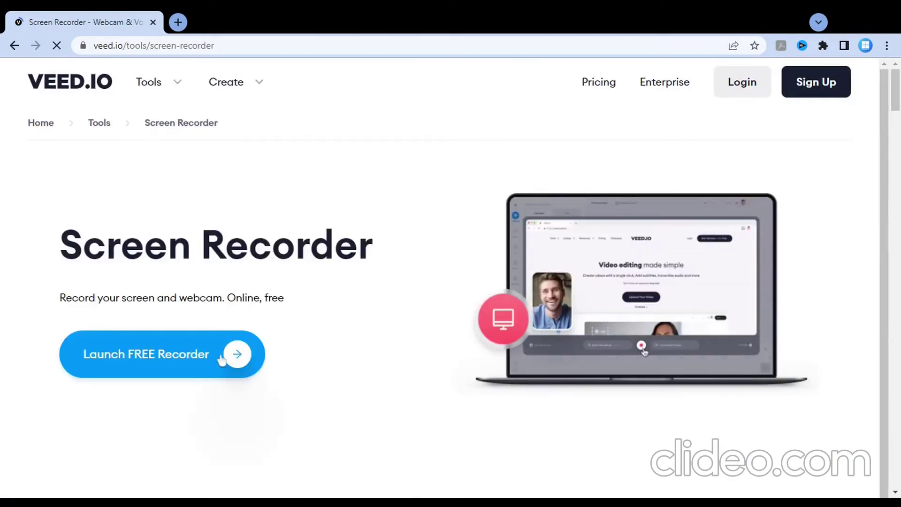
click(221, 360)
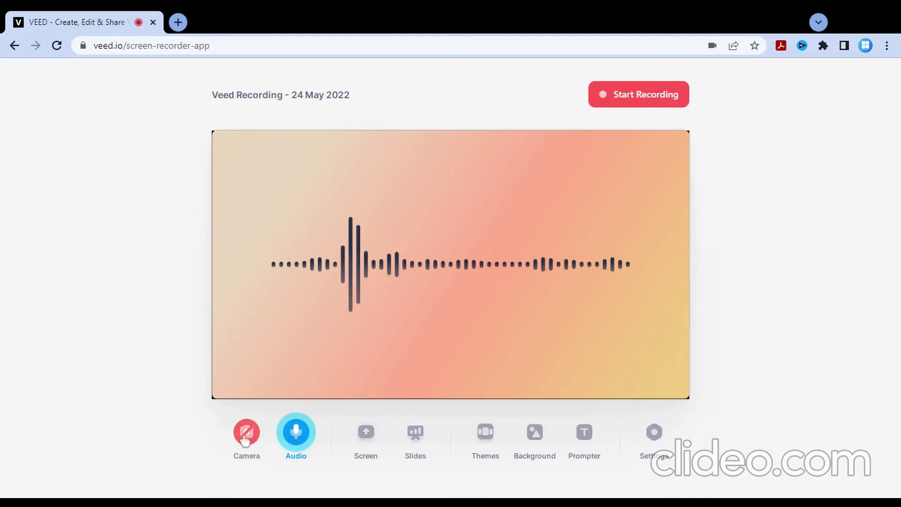
View VEED's screen-sharing choices, cancel sharing, and show the slides upload area.
click(364, 437)
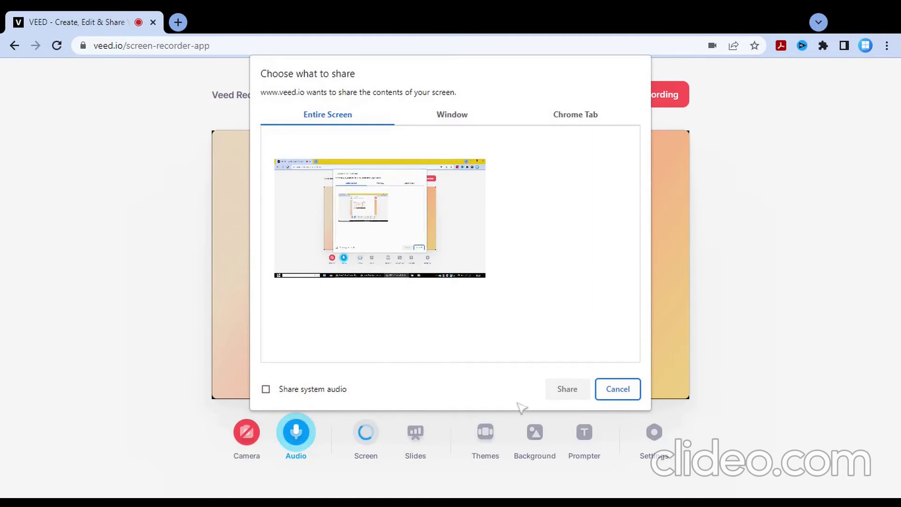
click(616, 390)
click(416, 435)
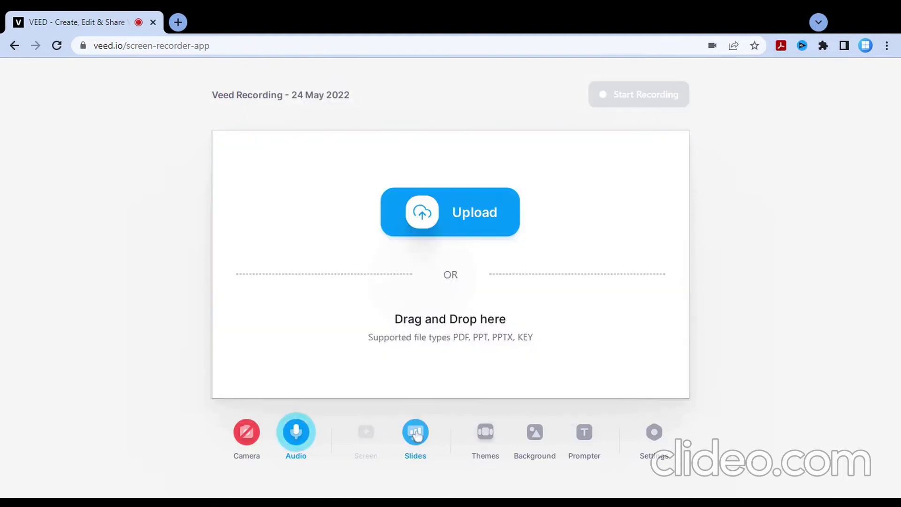
Apply the Festive theme to the VEED recording and turn off the slides view.
click(487, 434)
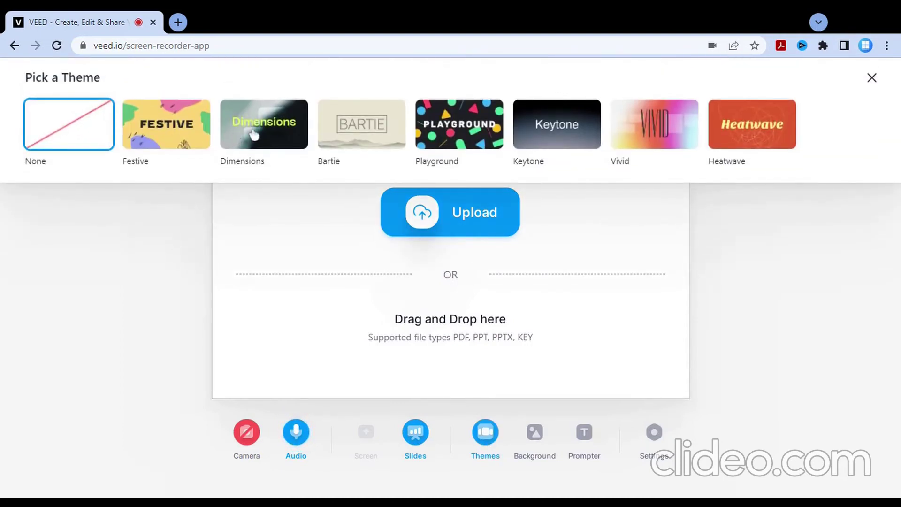
click(186, 133)
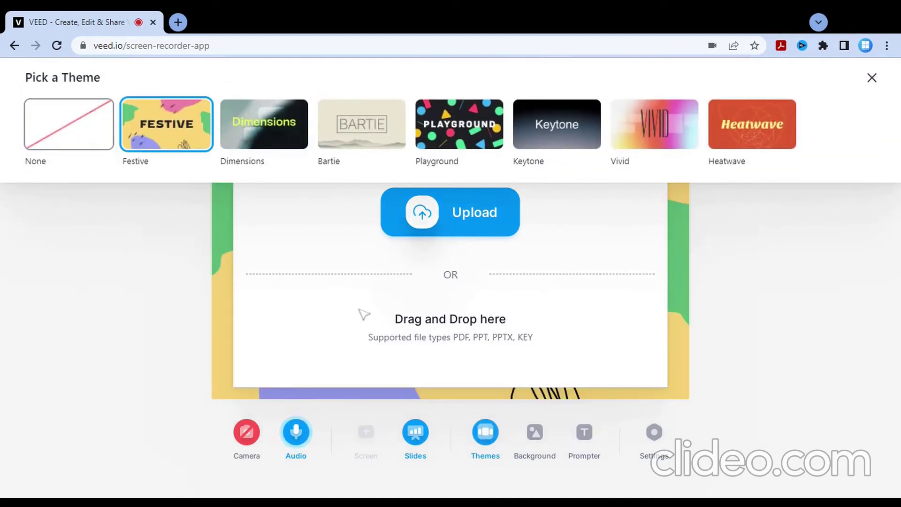
click(396, 427)
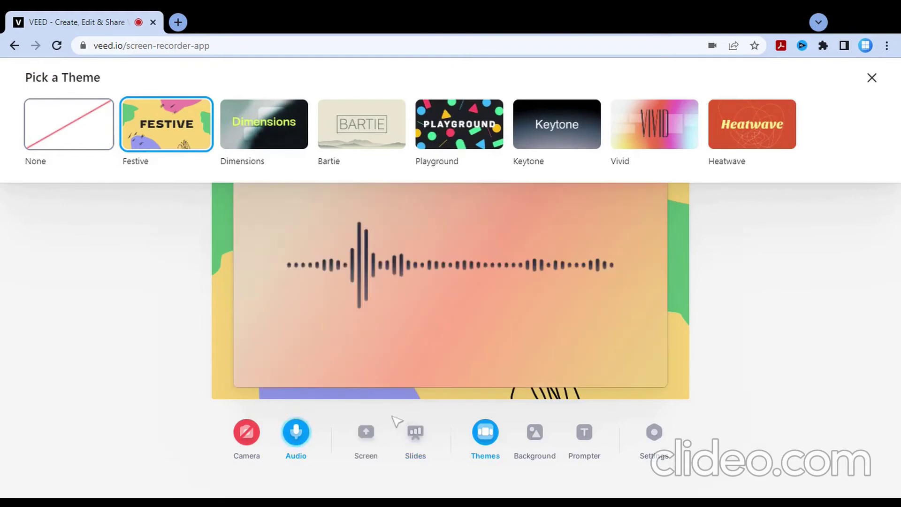
click(160, 303)
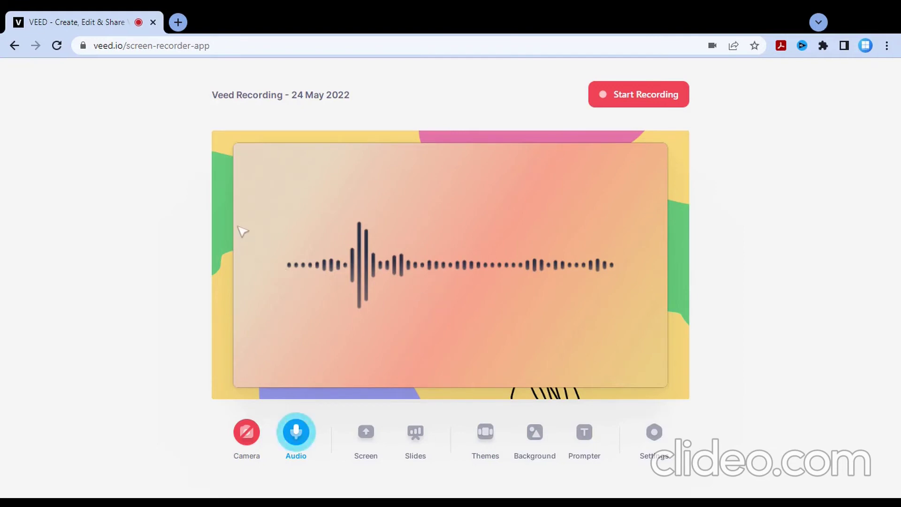
drag(237, 388, 684, 372)
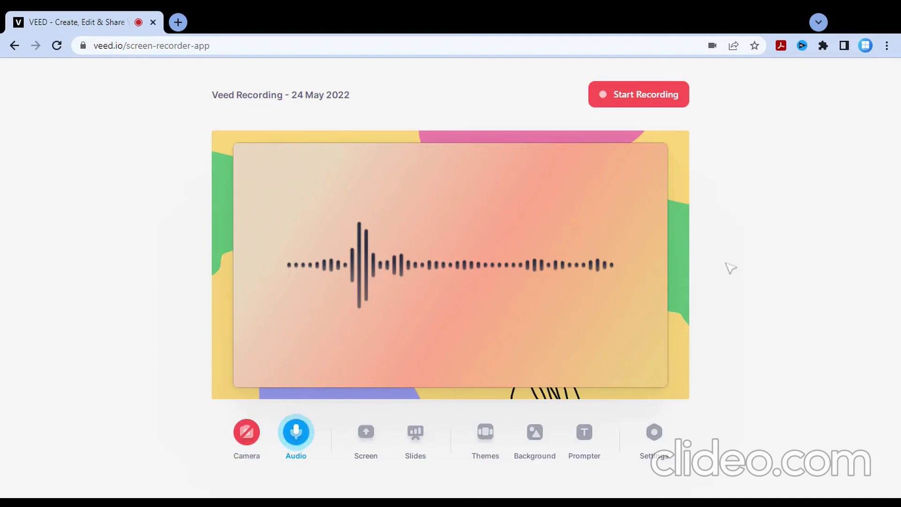
Apply the purple-to-blue gradient image as the recording background.
click(536, 434)
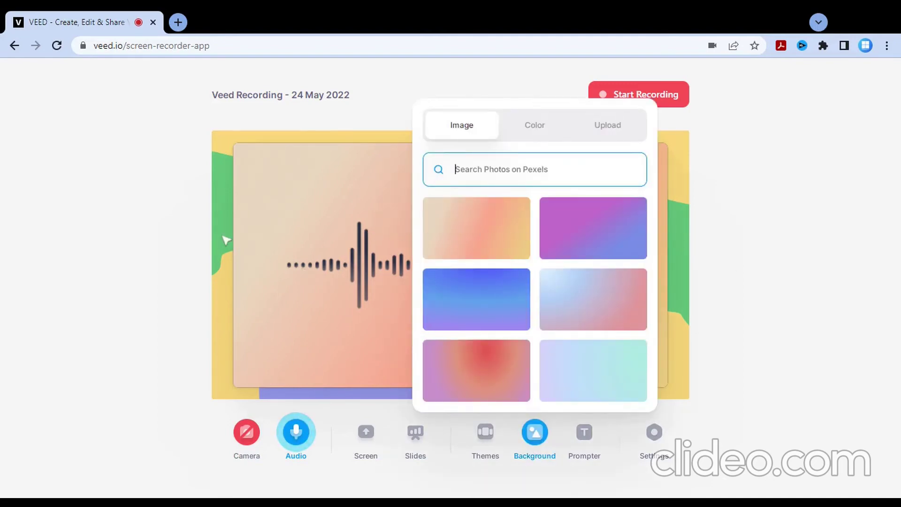
click(640, 248)
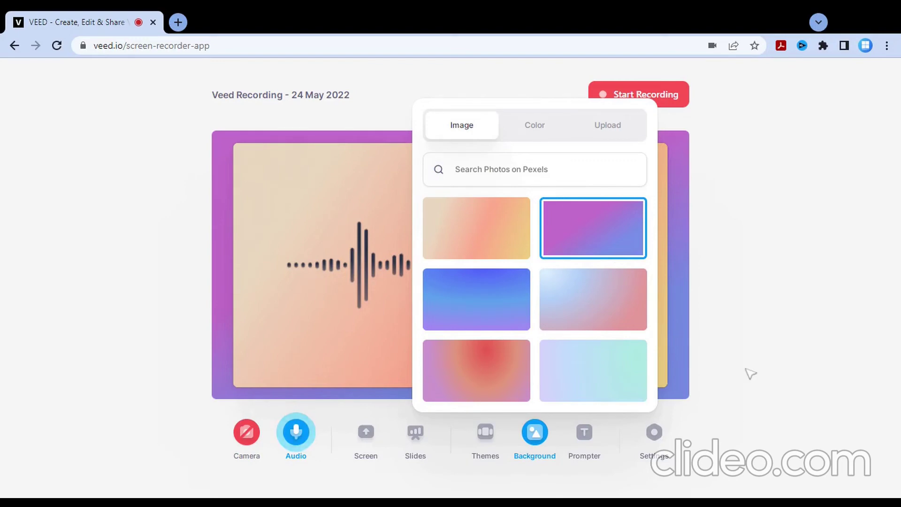
click(713, 319)
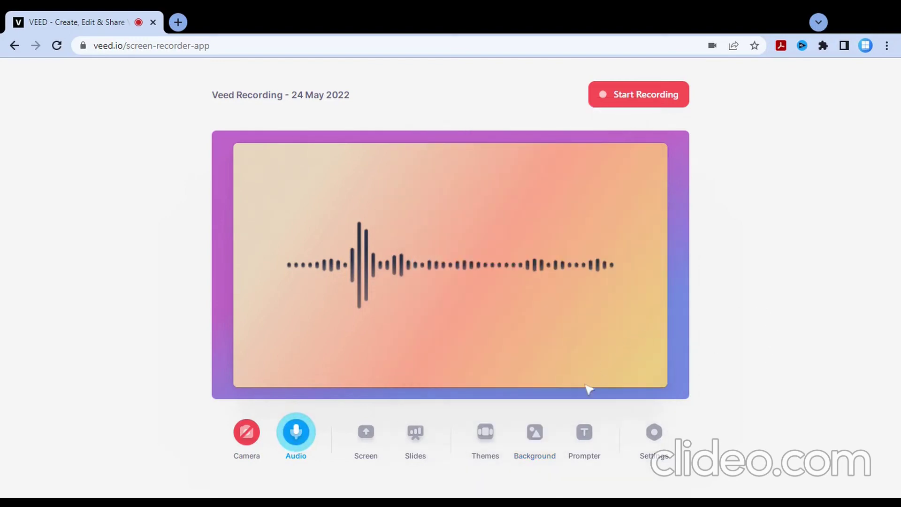
Change the recording background to the beige, peach and yellow gradient image.
click(534, 431)
click(478, 230)
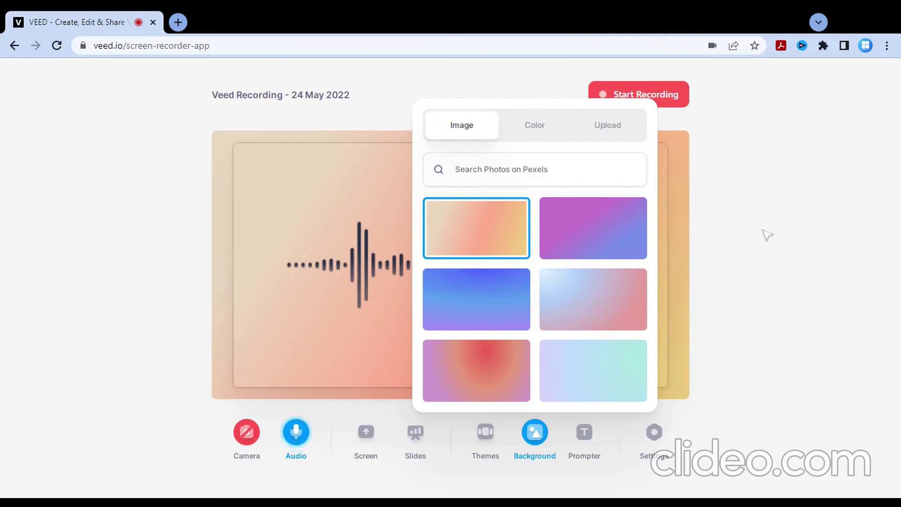
click(842, 310)
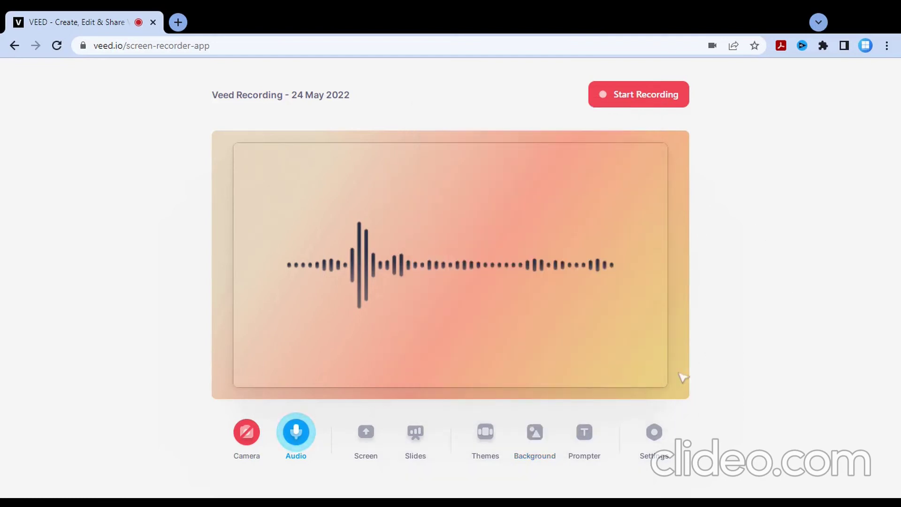
Show the teleprompter and enter the script "Subscribe WTG 2021".
click(586, 433)
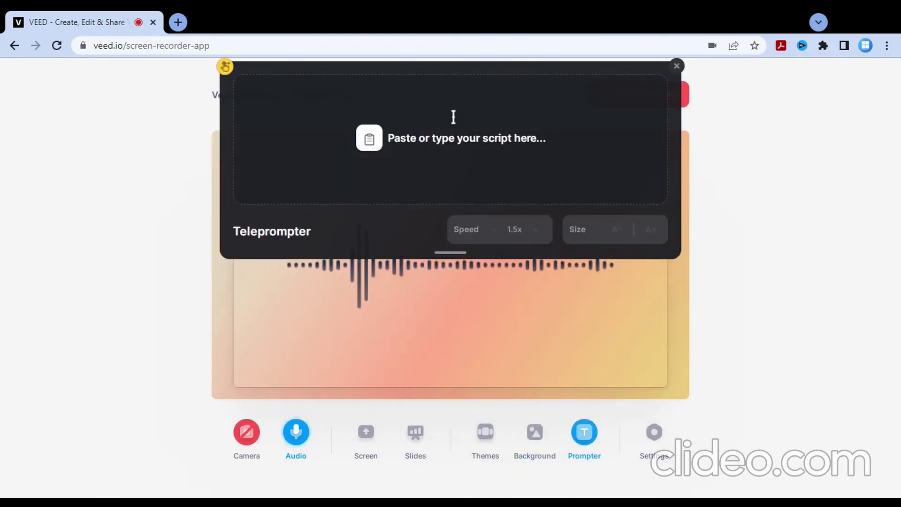
click(459, 155)
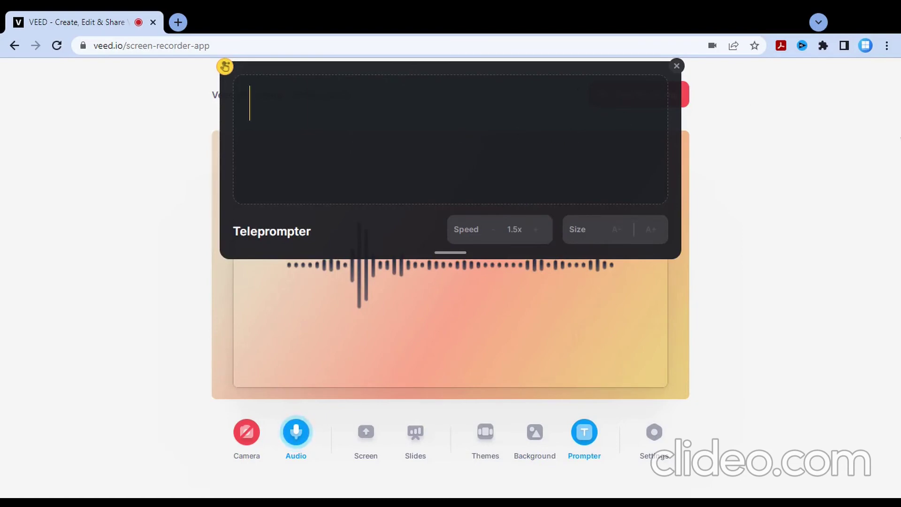
text(Subscribe WTG 2022)
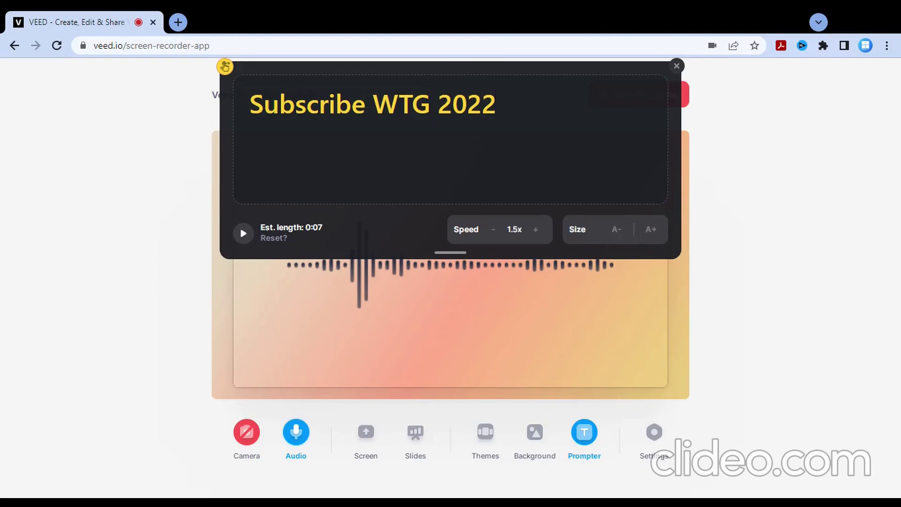
key(BackSpace)
text(1)
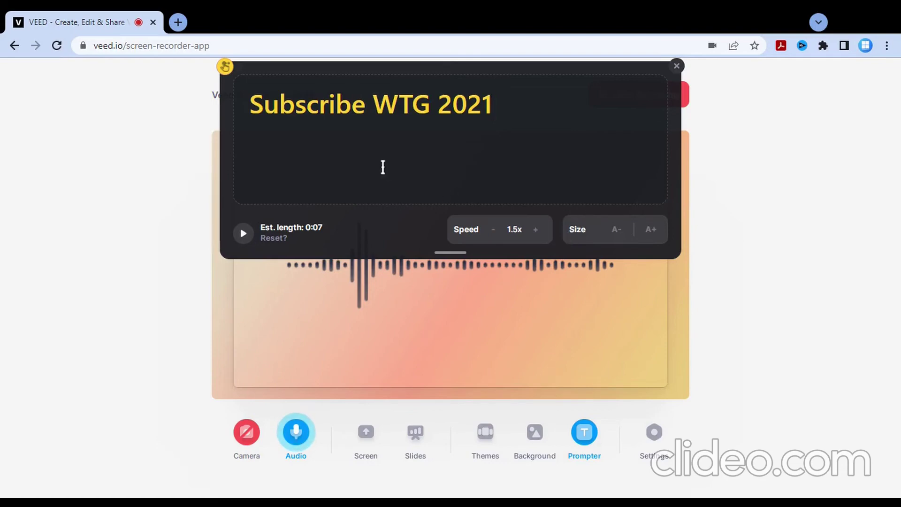
Erase the entire teleprompter script and close the teleprompter.
key(shift+Left)
key(shift+Left)
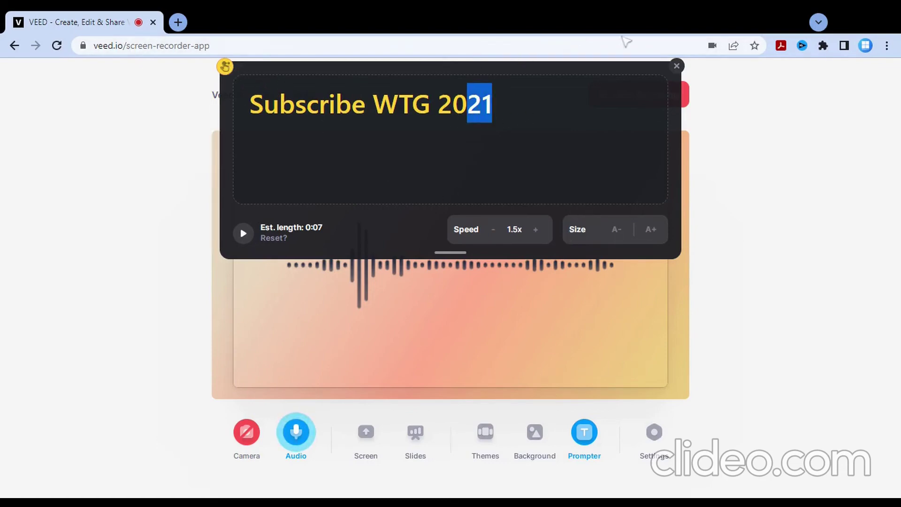
click(579, 108)
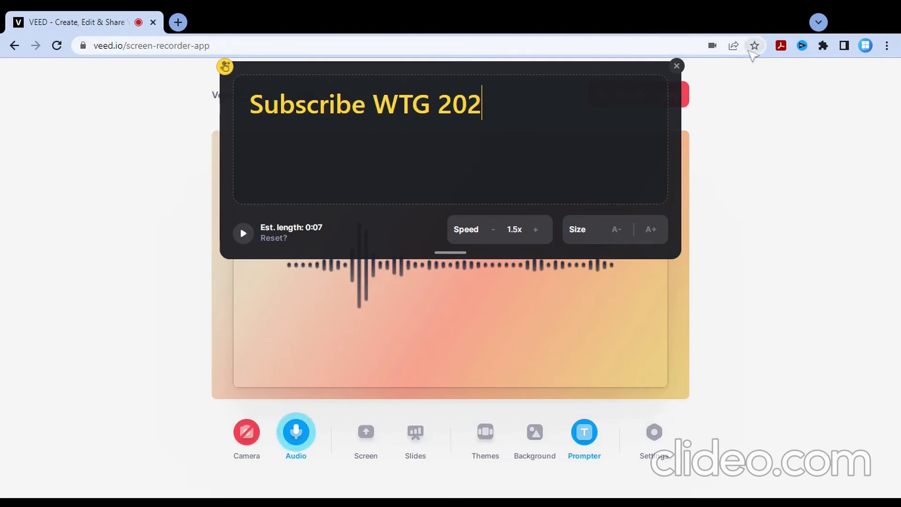
key(BackSpace)
key(BackSpace)
key(BackSpace)
key(BackSpace)
key(BackSpace)
key(BackSpace)
key(BackSpace)
key(BackSpace)
key(BackSpace)
key(BackSpace)
key(BackSpace)
key(BackSpace)
key(BackSpace)
key(BackSpace)
key(BackSpace)
key(BackSpace)
key(BackSpace)
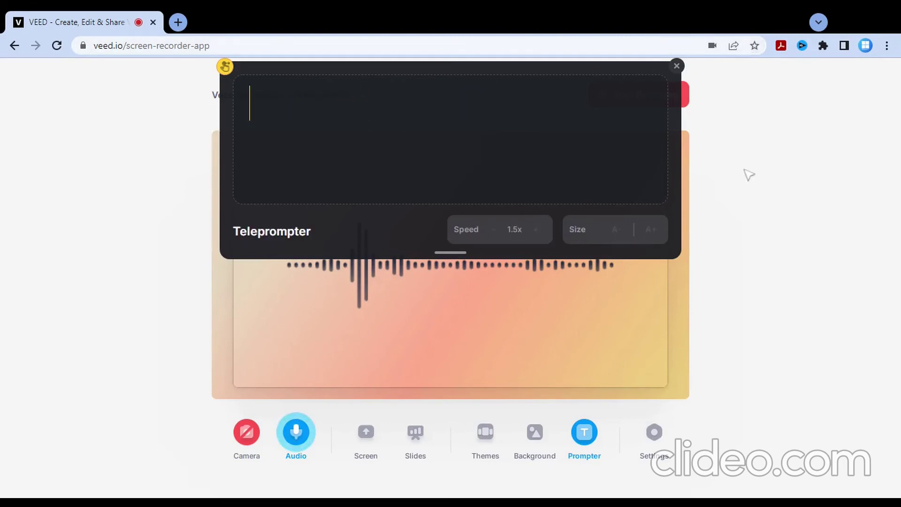
click(677, 65)
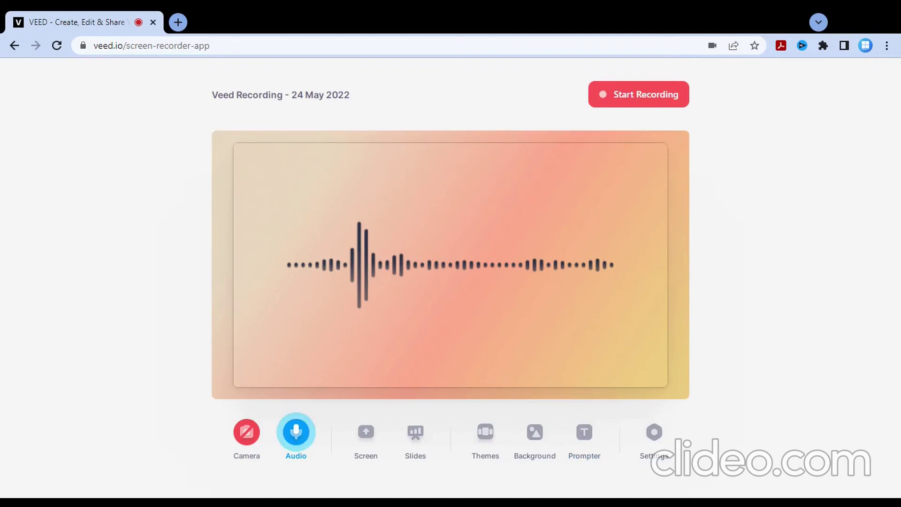